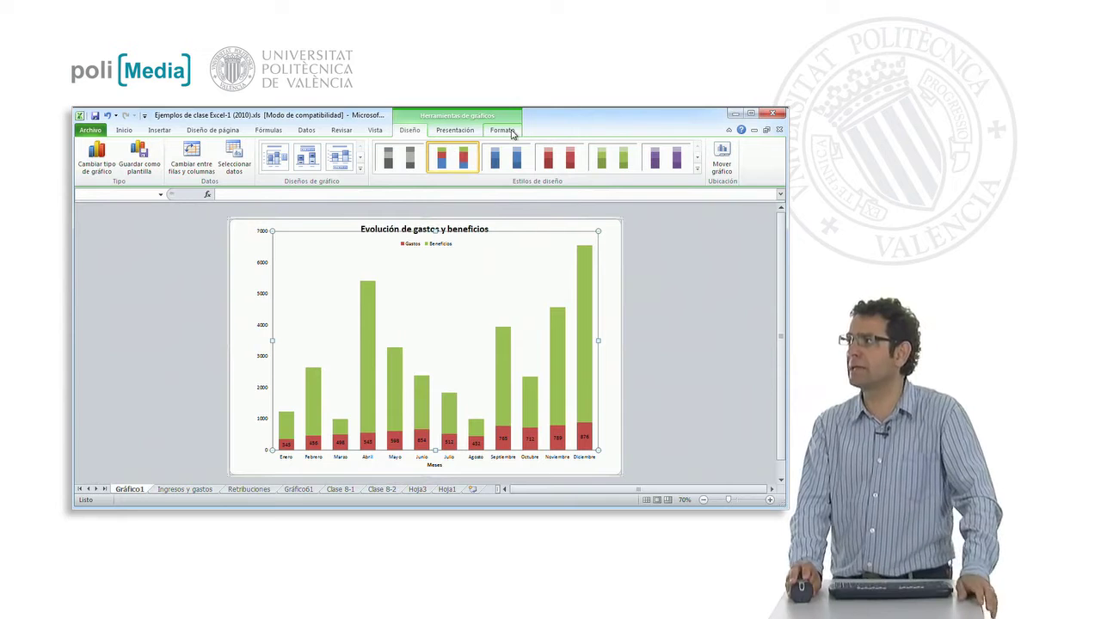
Step: Select the red Gastos expense bars in the chart
click(446, 132)
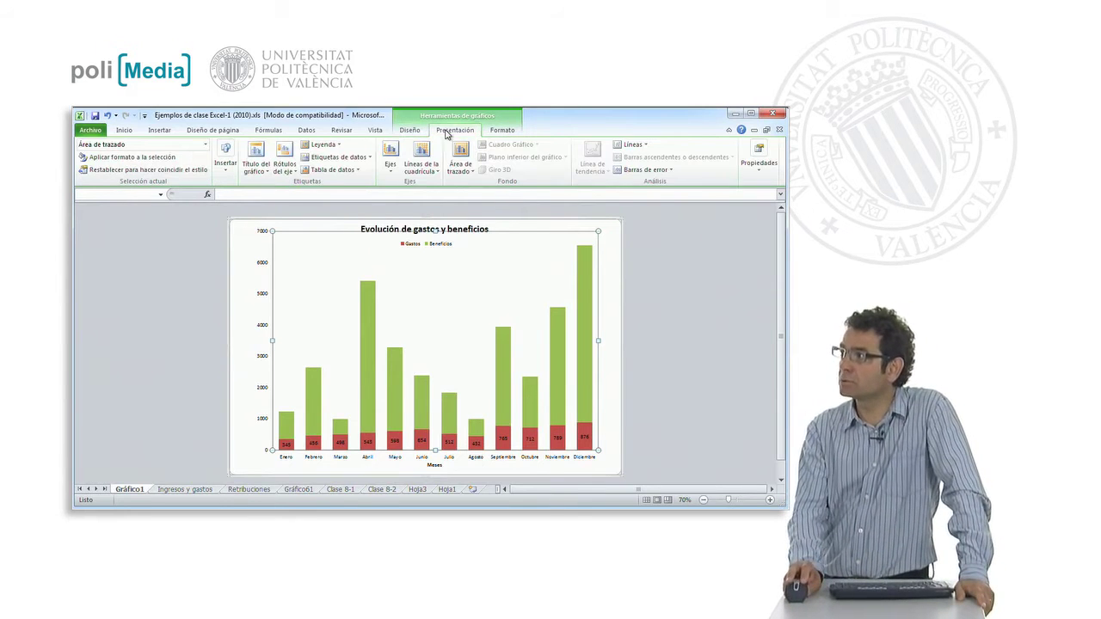
click(508, 135)
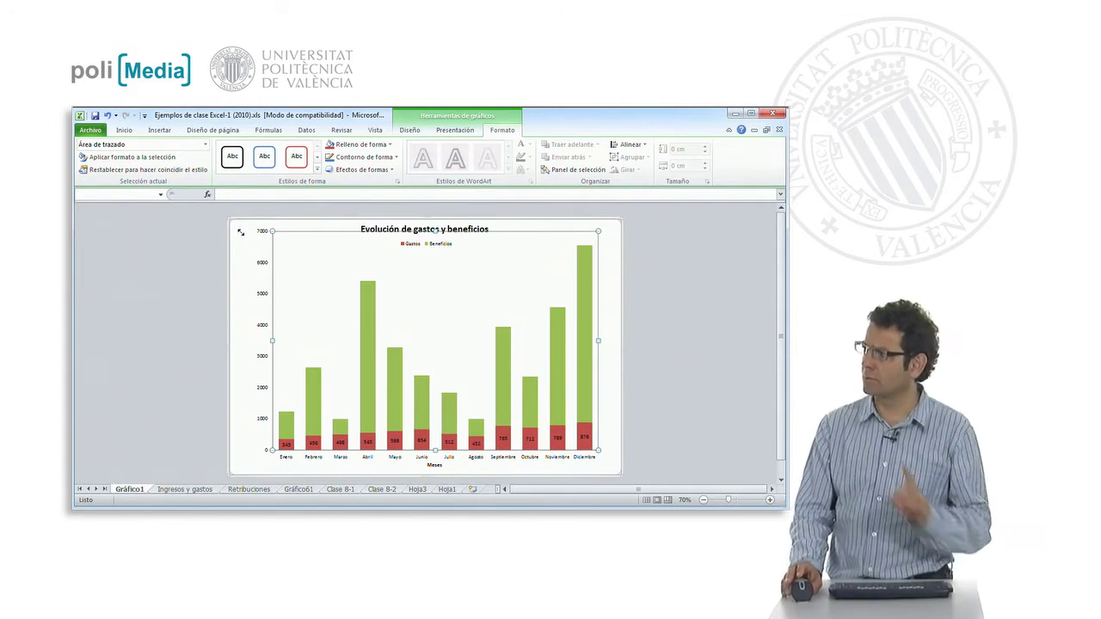
mouse_move(312, 381)
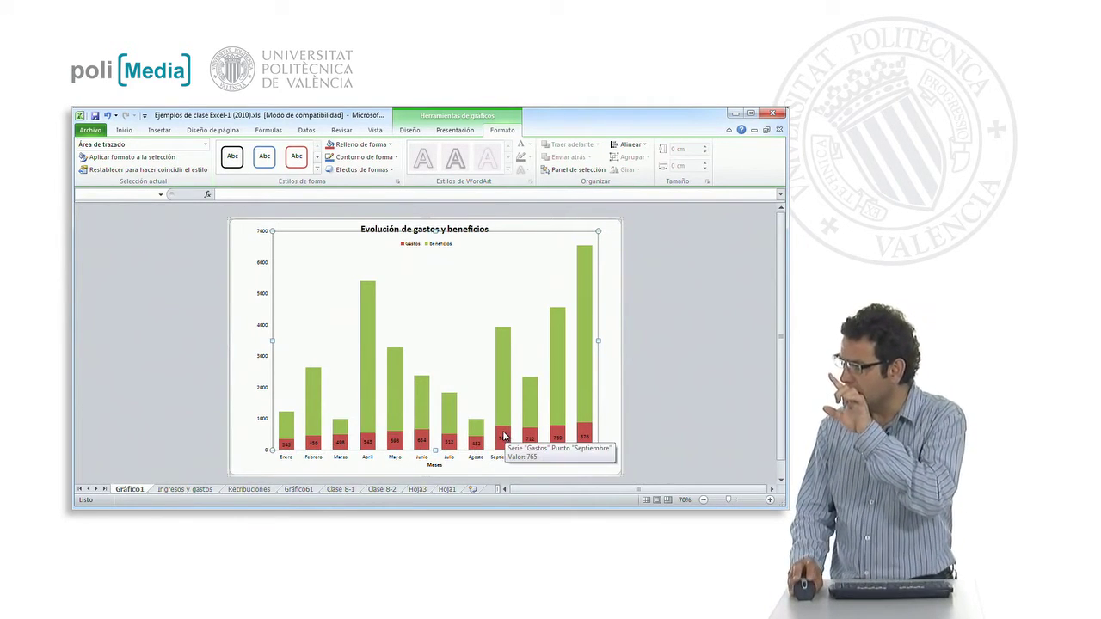
click(505, 436)
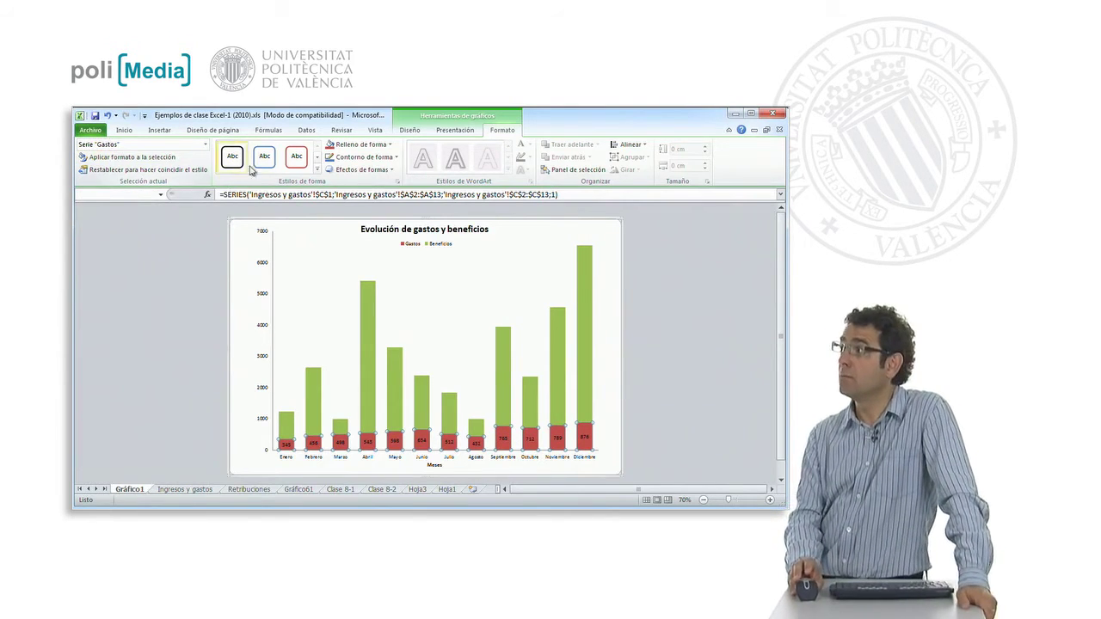
Step: Fill the Gastos series with the standard yellow (Amarillo) colour
click(360, 152)
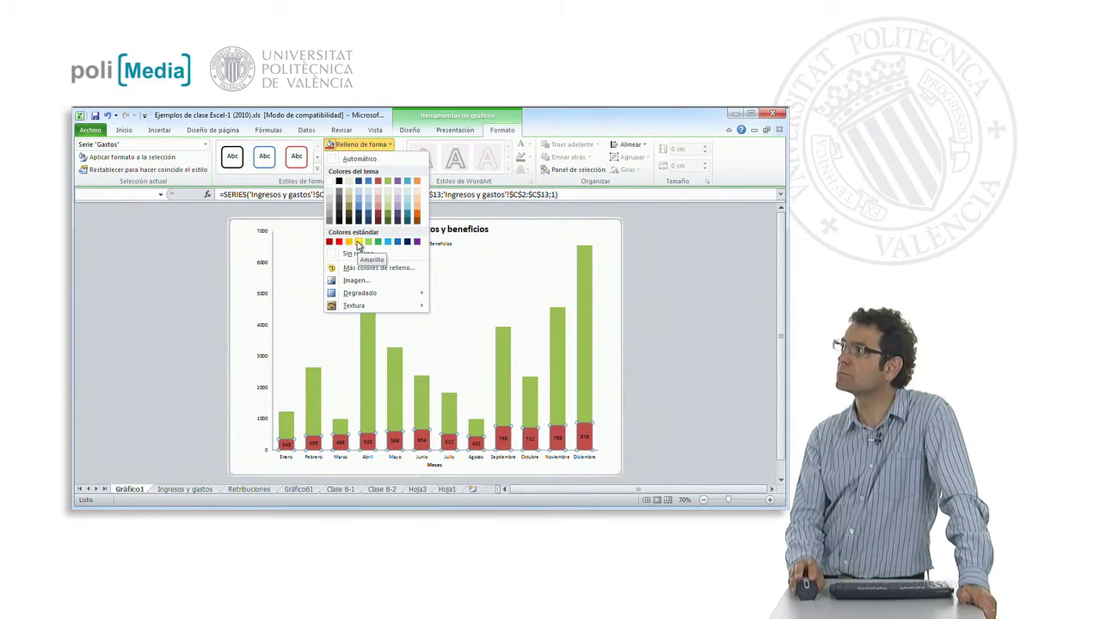
click(359, 242)
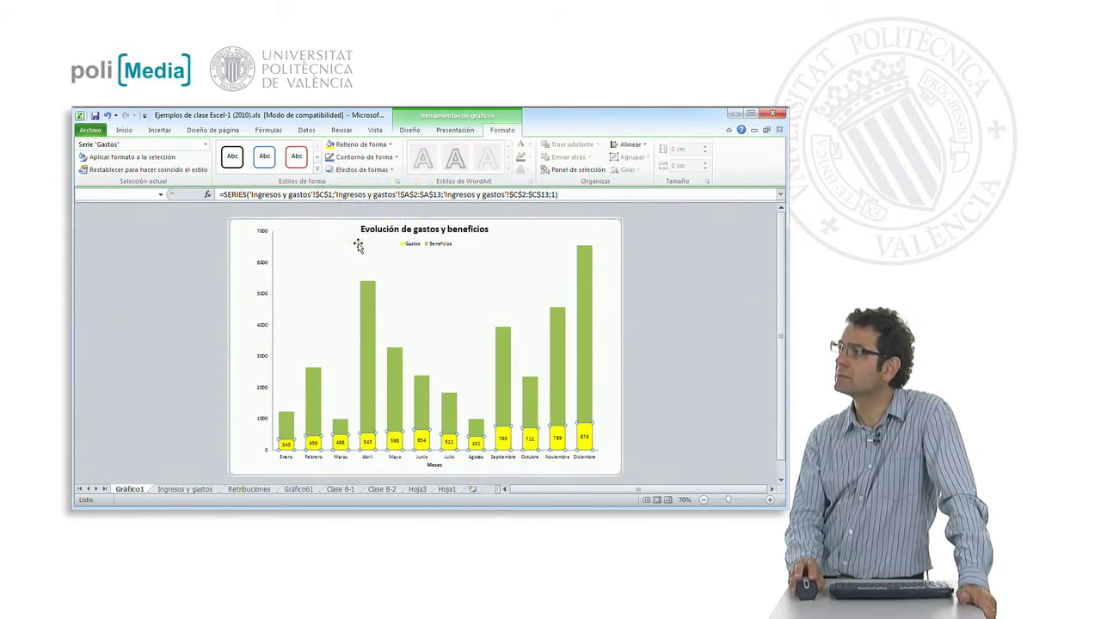
click(618, 402)
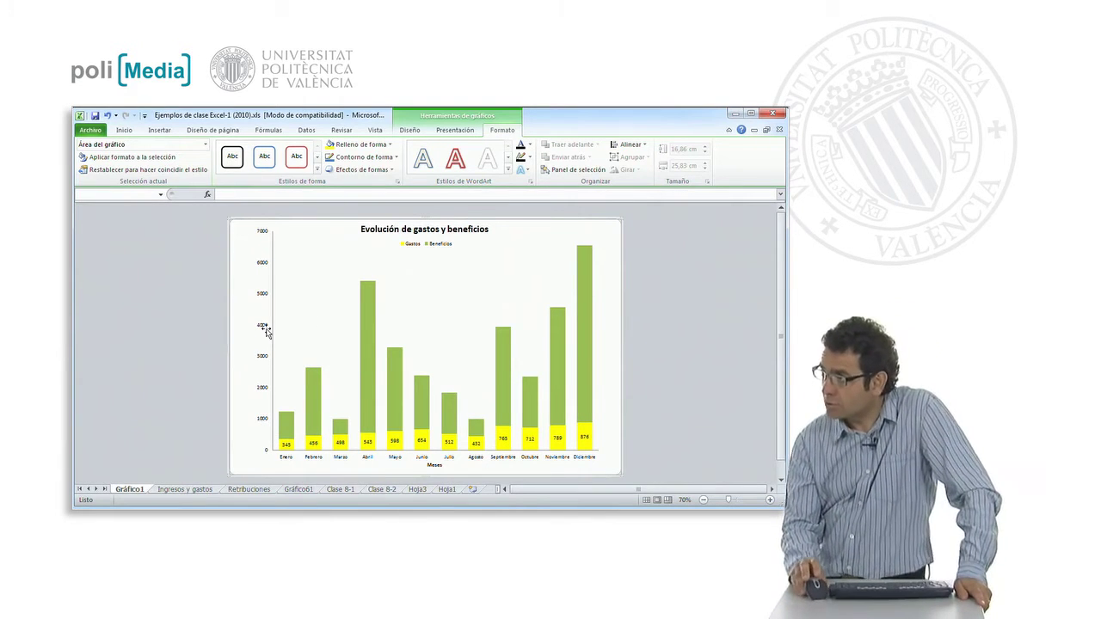
Step: Select the EjeVertical (Valor) axis and bring up the primary vertical axis options
click(205, 144)
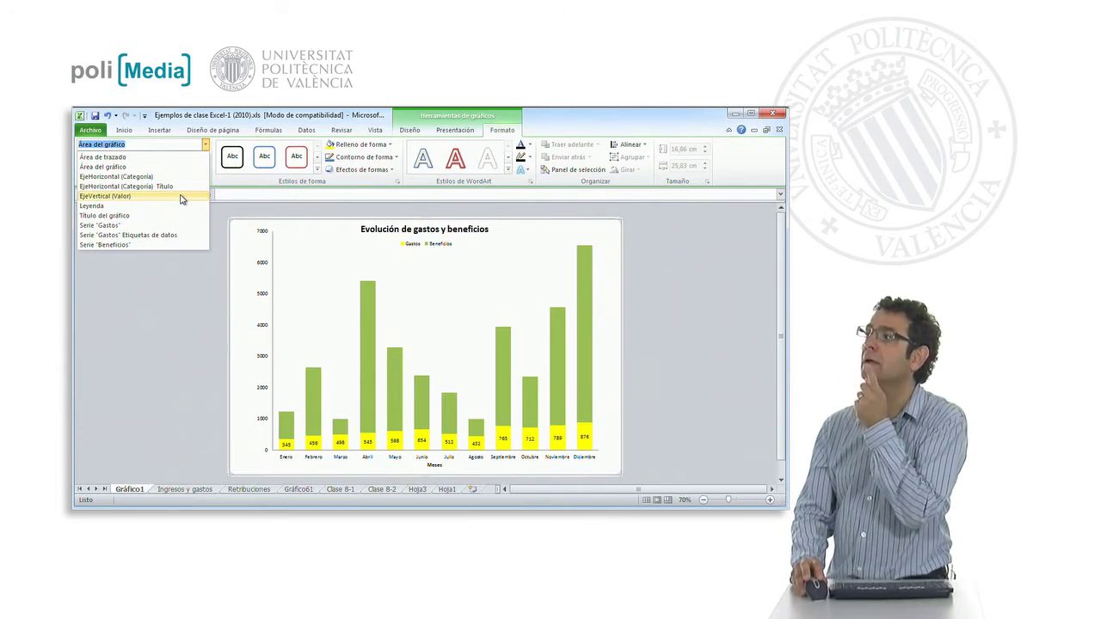
click(181, 196)
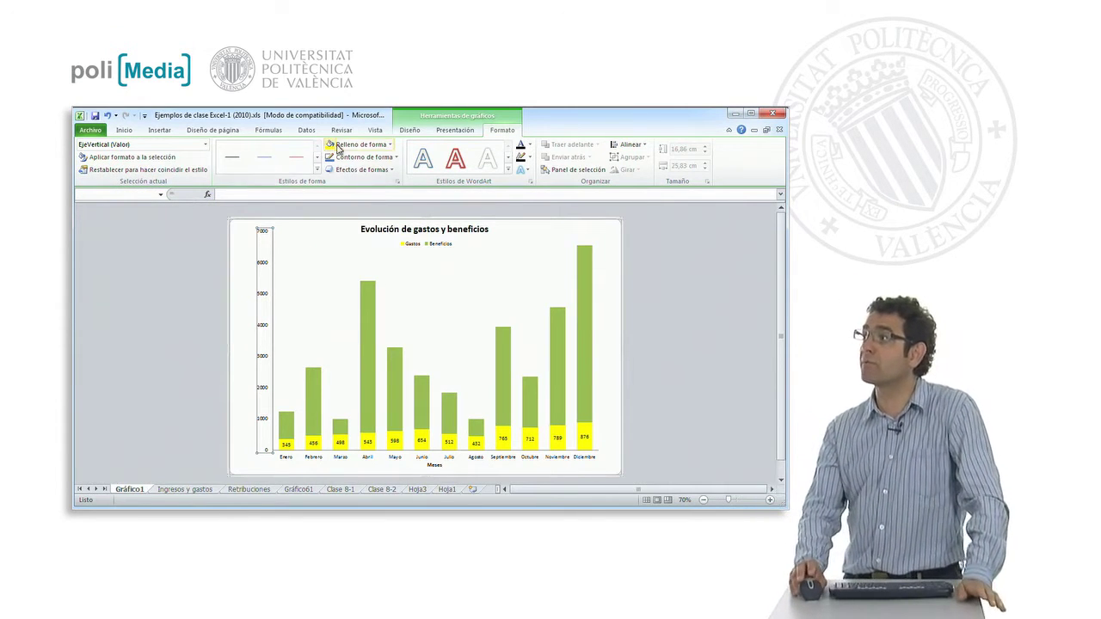
click(452, 132)
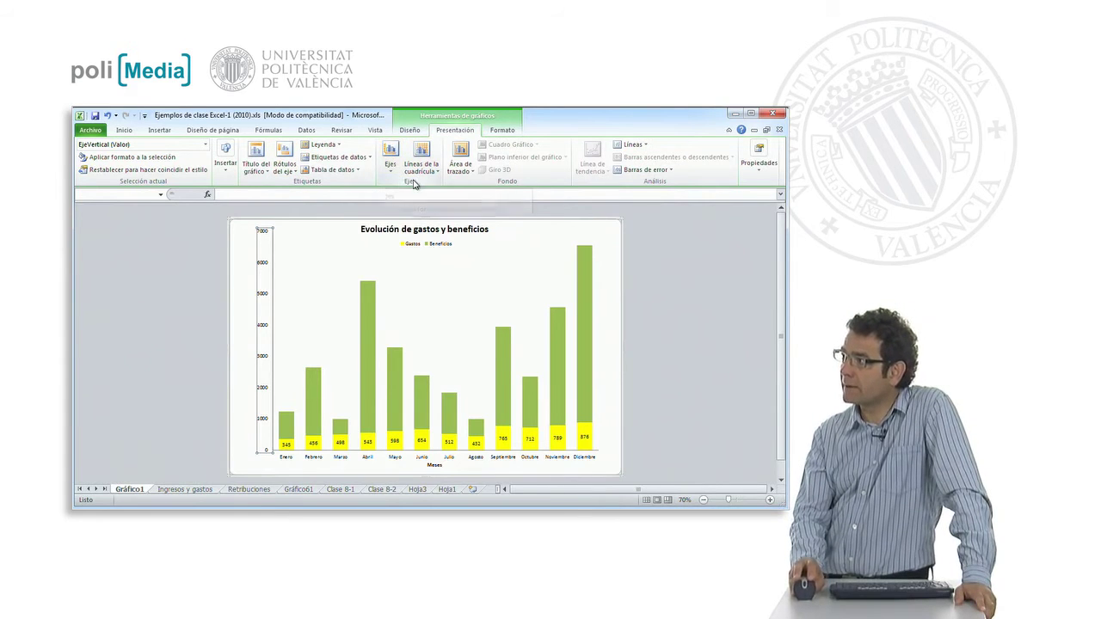
click(388, 172)
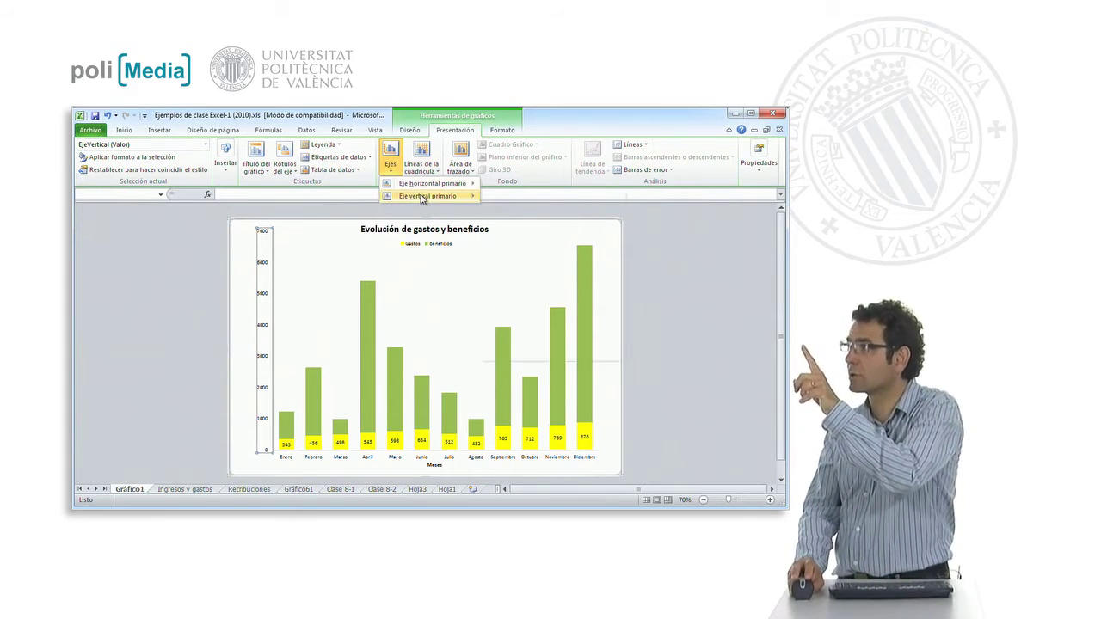
mouse_move(422, 197)
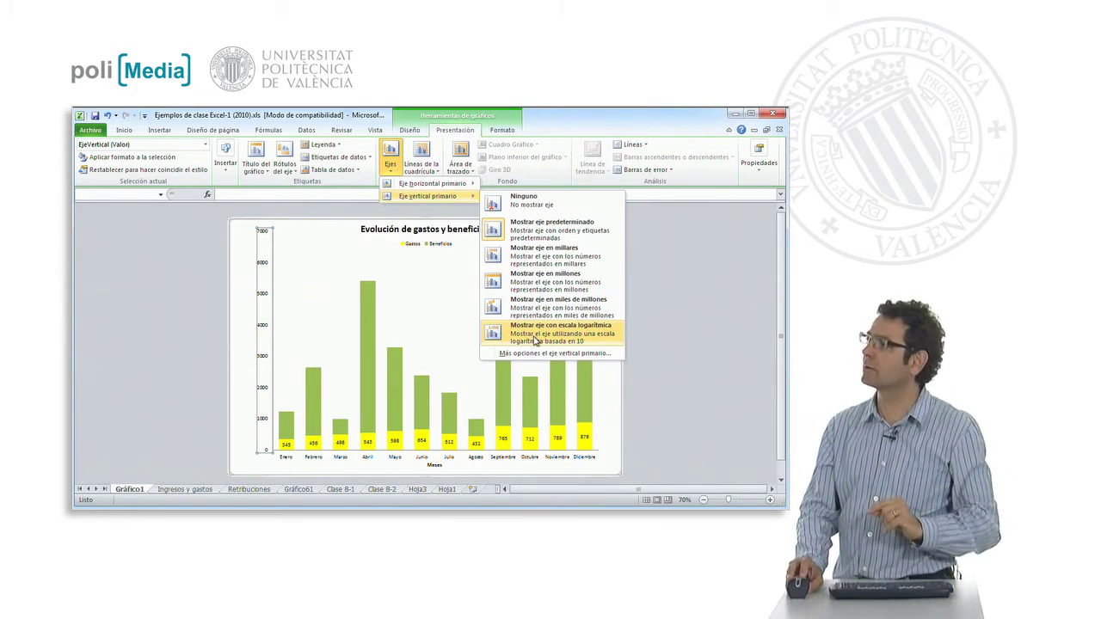
Step: Give the vertical axis the Moneda euro format, showing values like 7.000,00 €
click(533, 354)
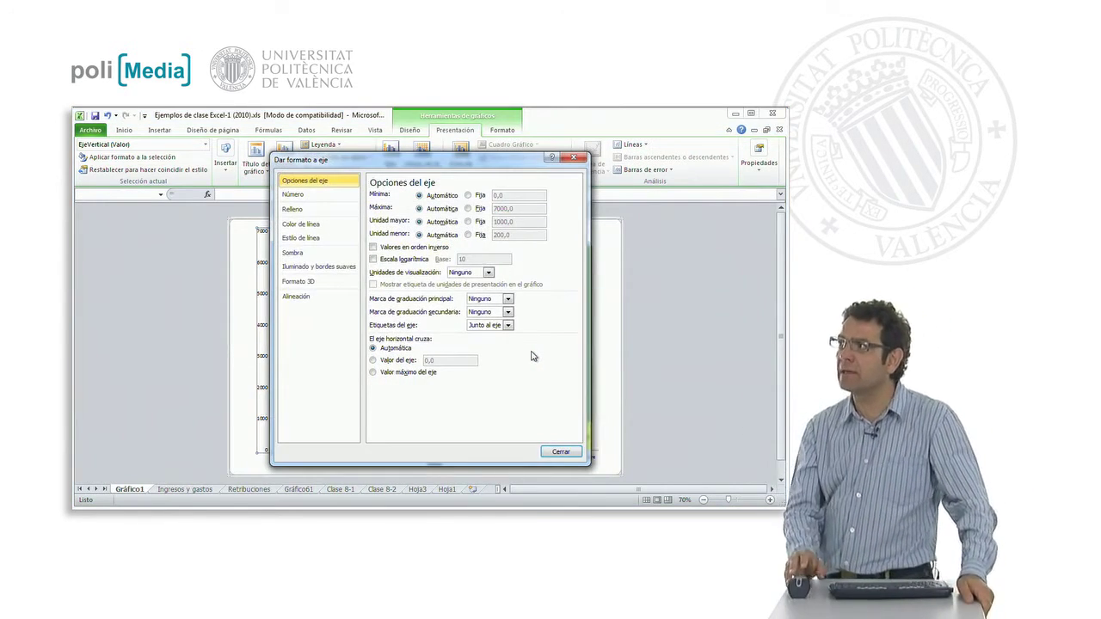
drag(438, 171, 535, 177)
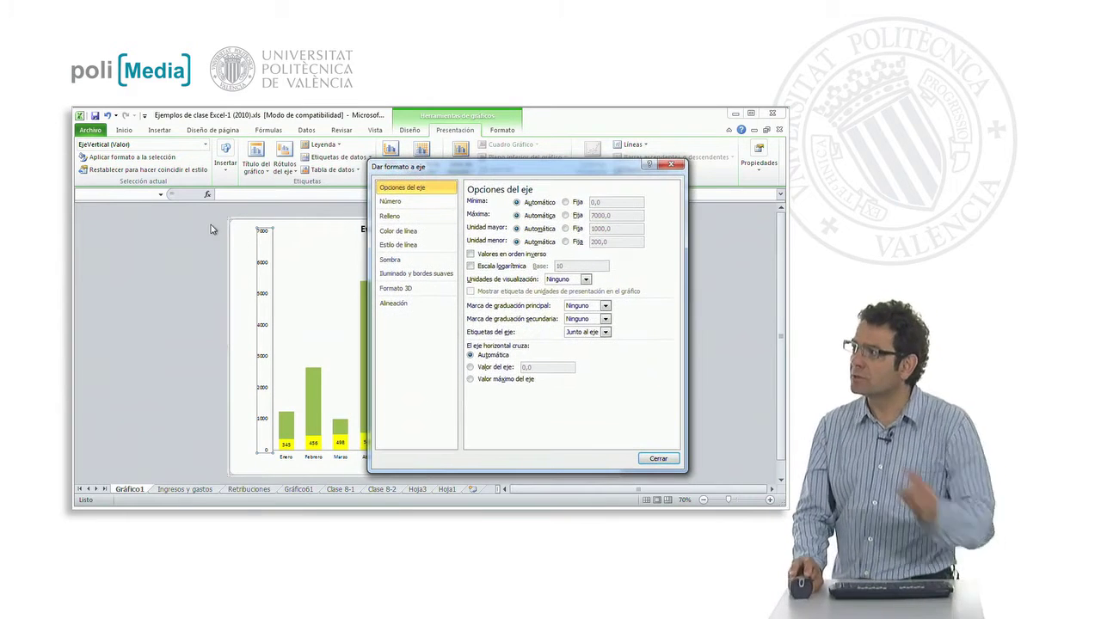
click(422, 204)
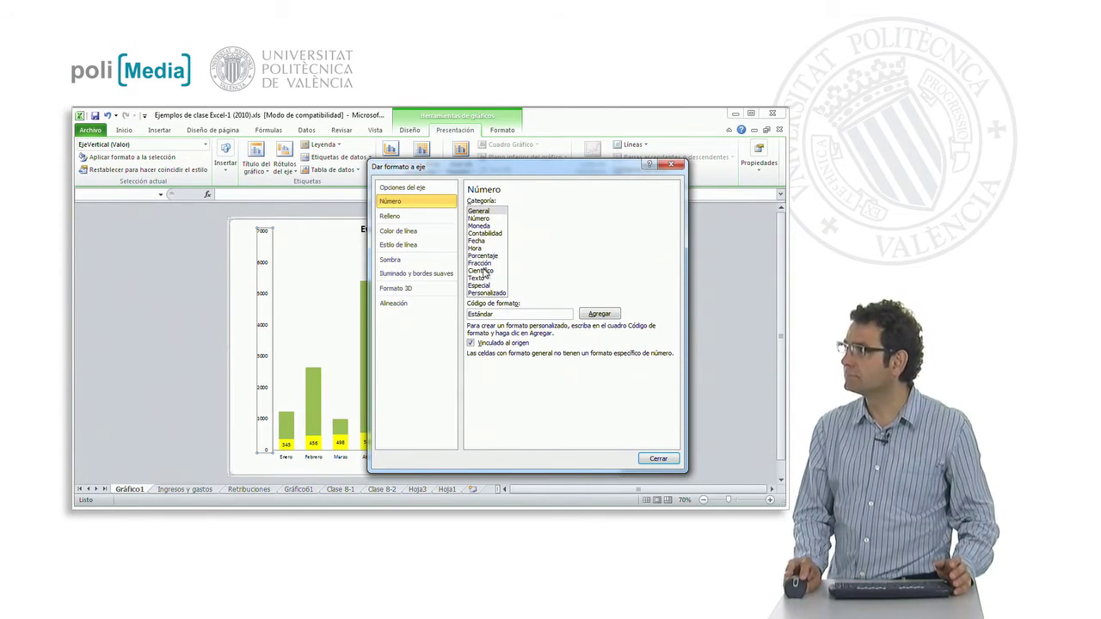
click(478, 255)
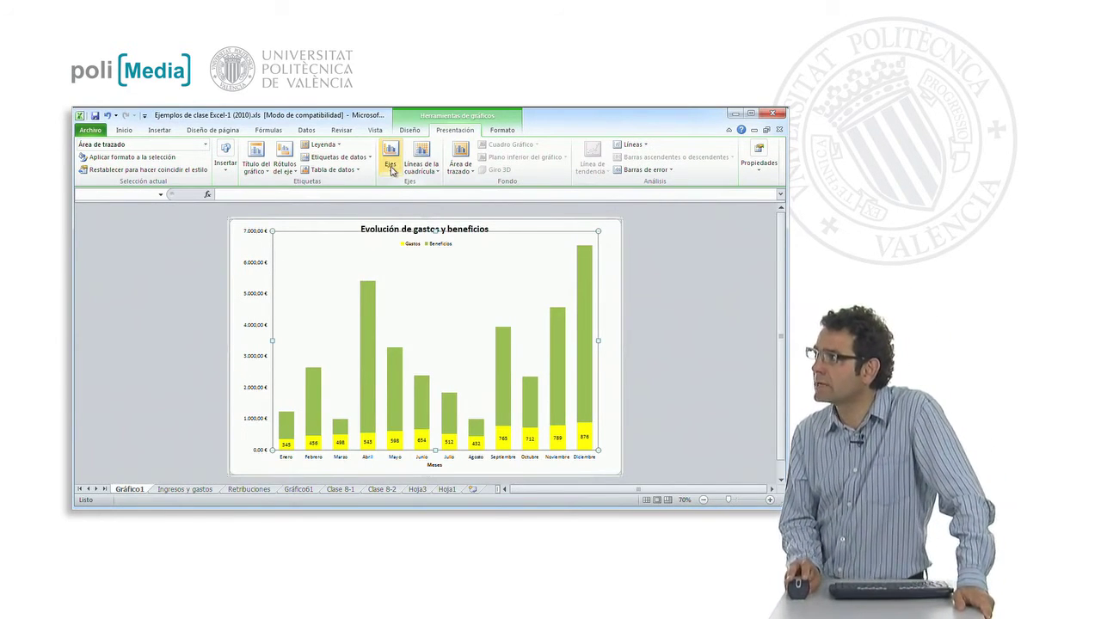
Step: Set the vertical axis euro format to 0 decimal places
click(255, 253)
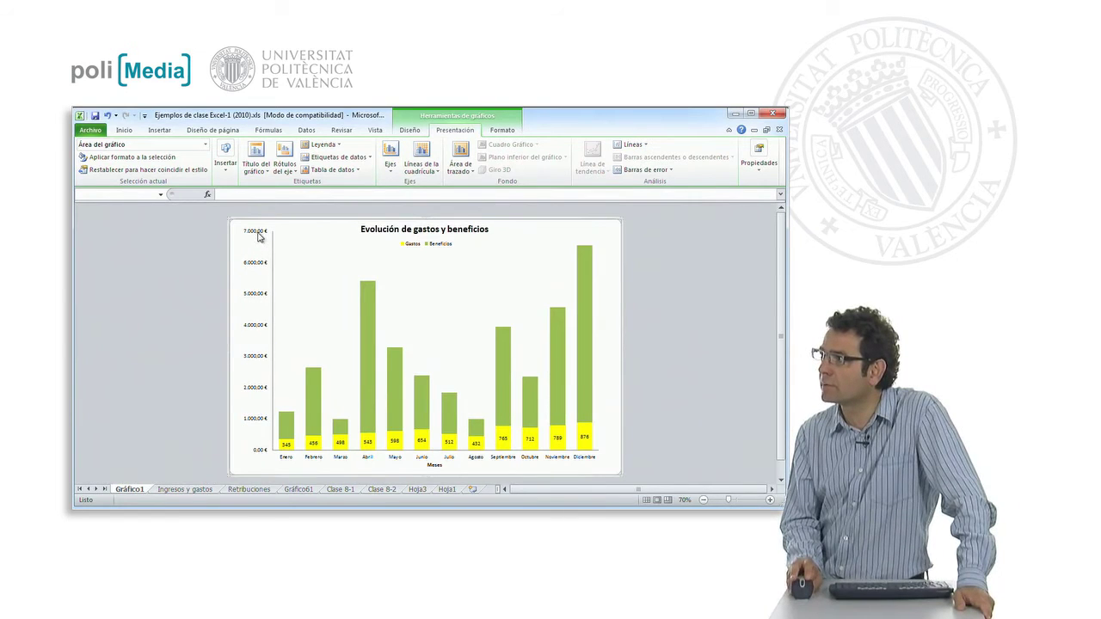
click(390, 163)
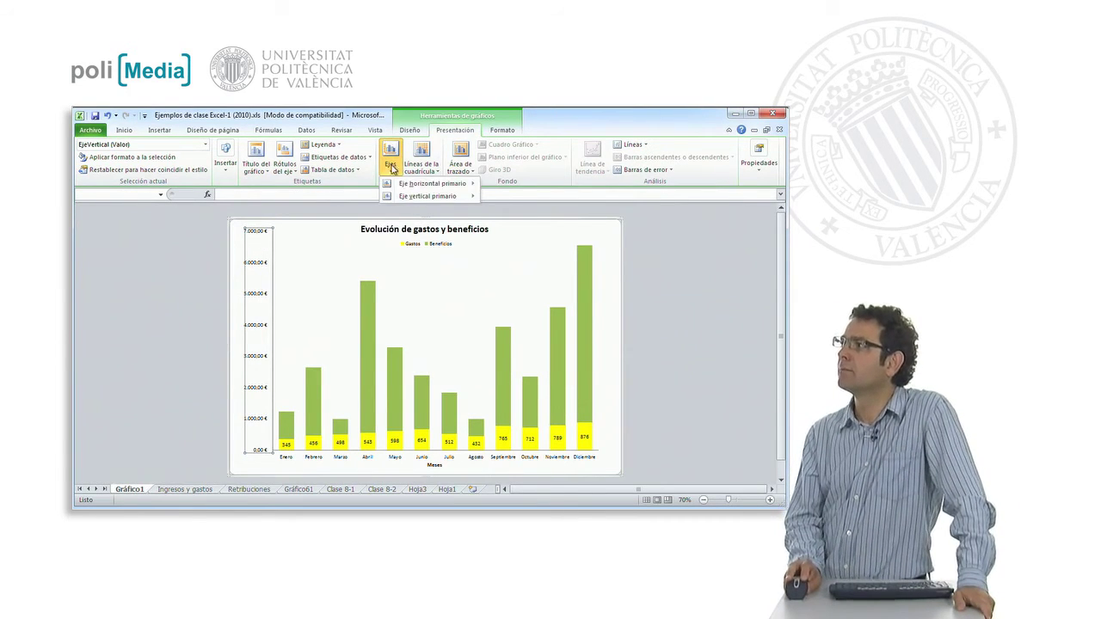
mouse_move(427, 196)
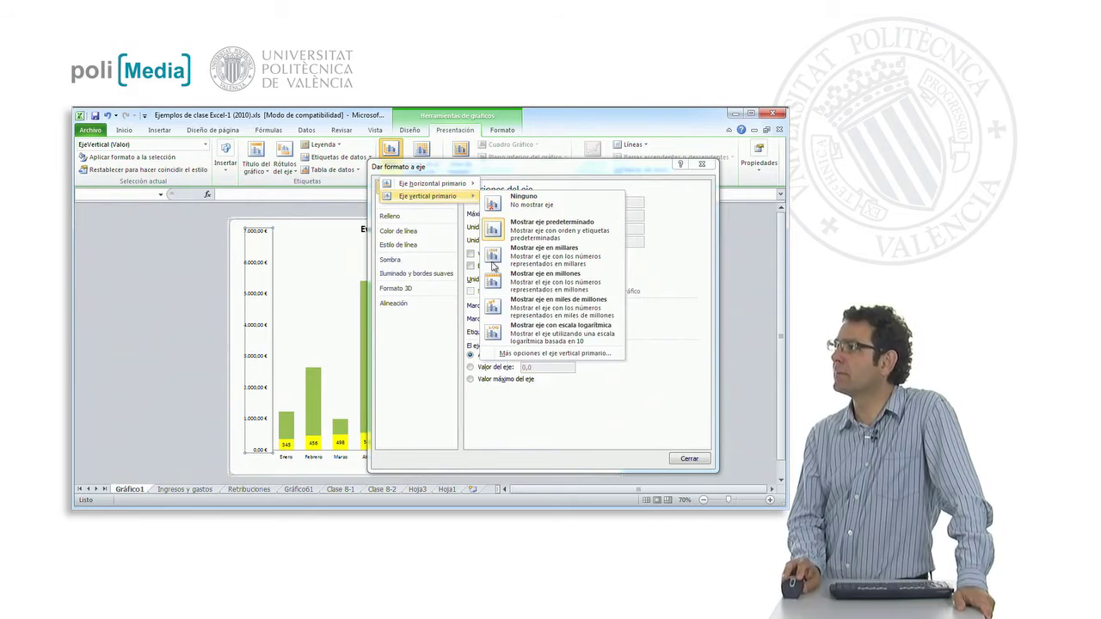
click(532, 354)
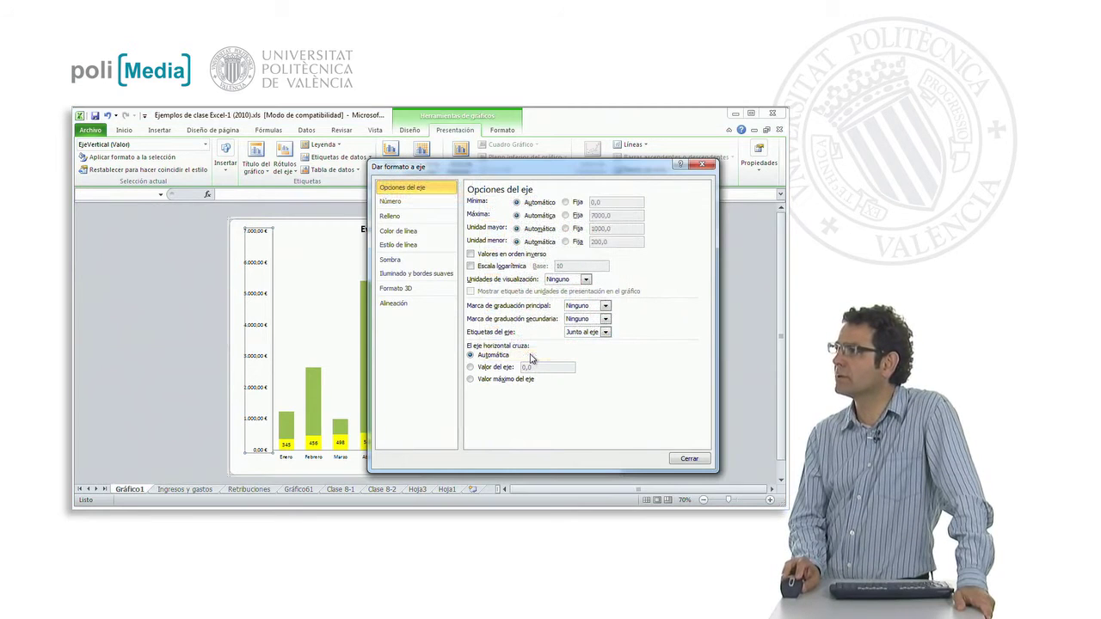
click(386, 203)
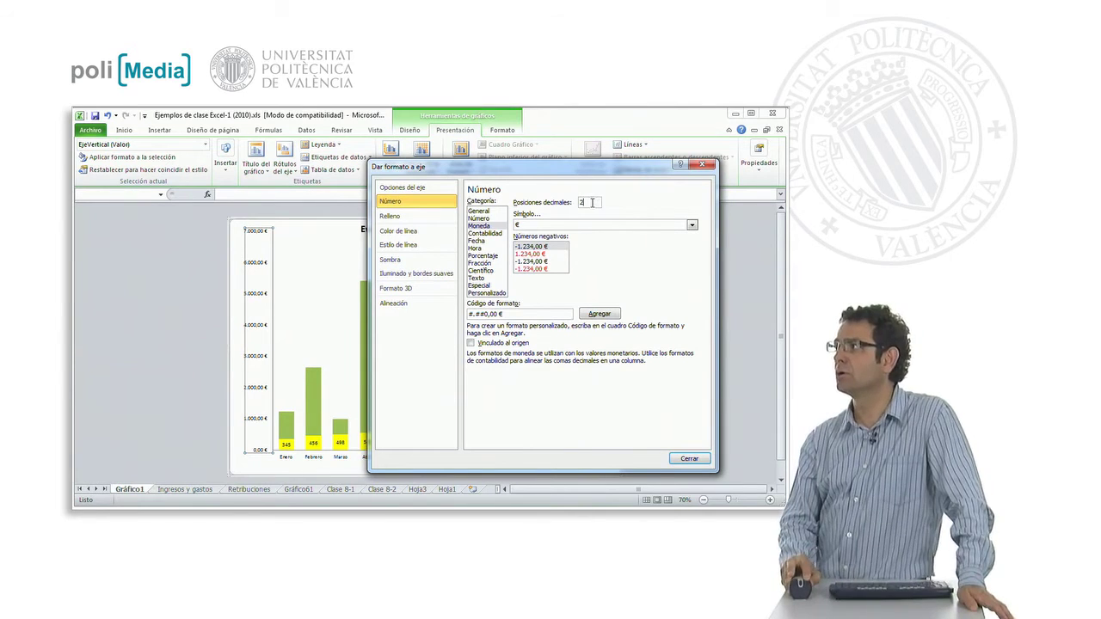
text(0)
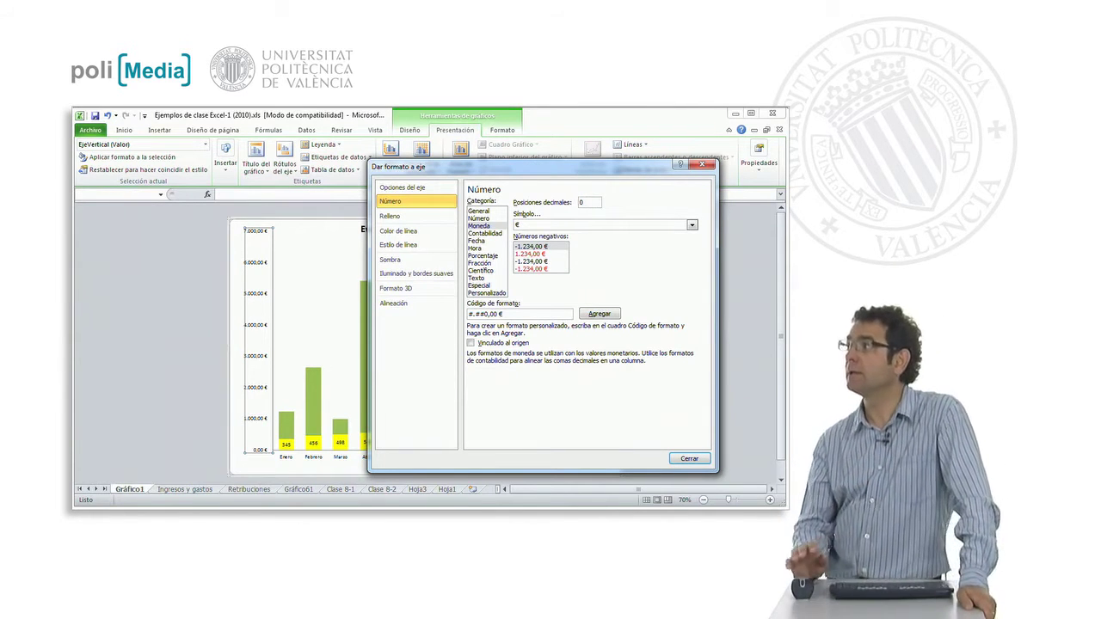
click(688, 458)
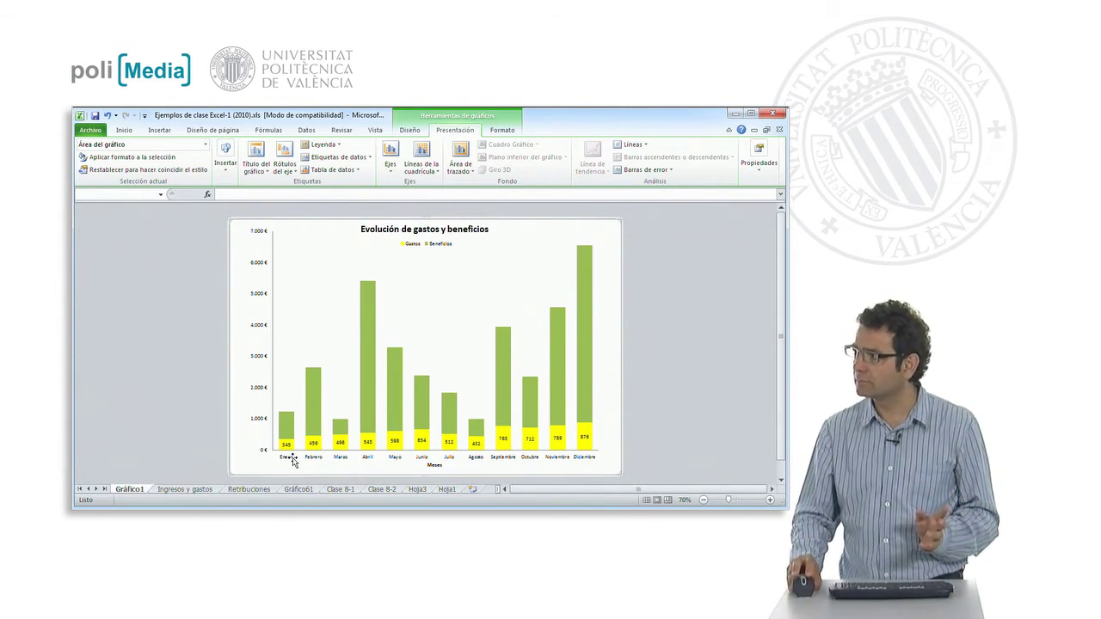
Step: Select the EjeHorizontal (Categoría) axis and bring up the primary horizontal axis options
click(206, 145)
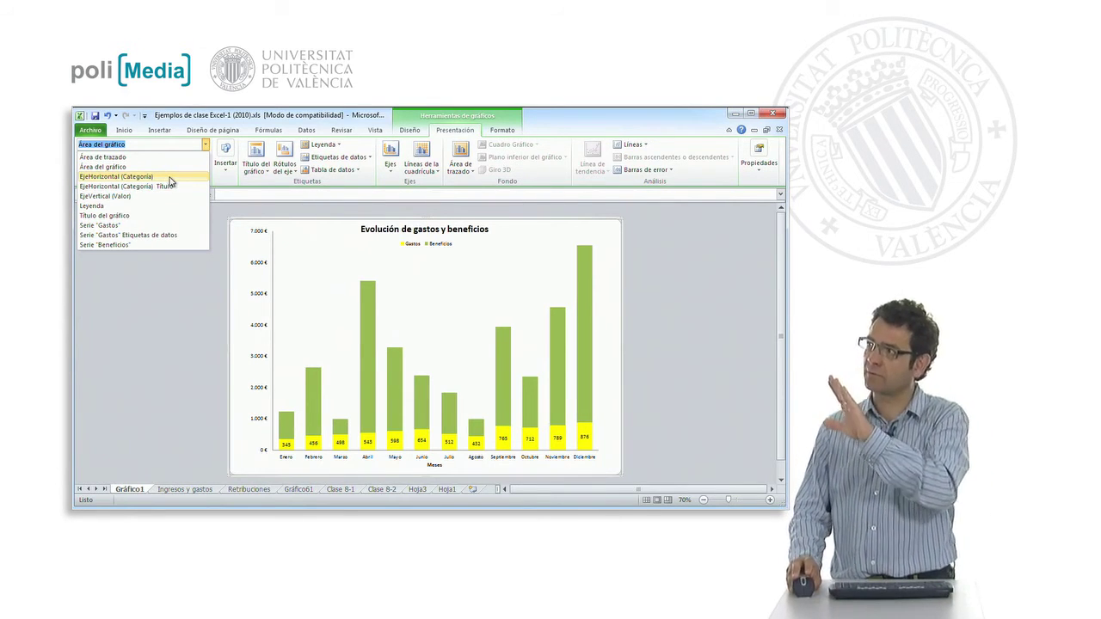
click(156, 178)
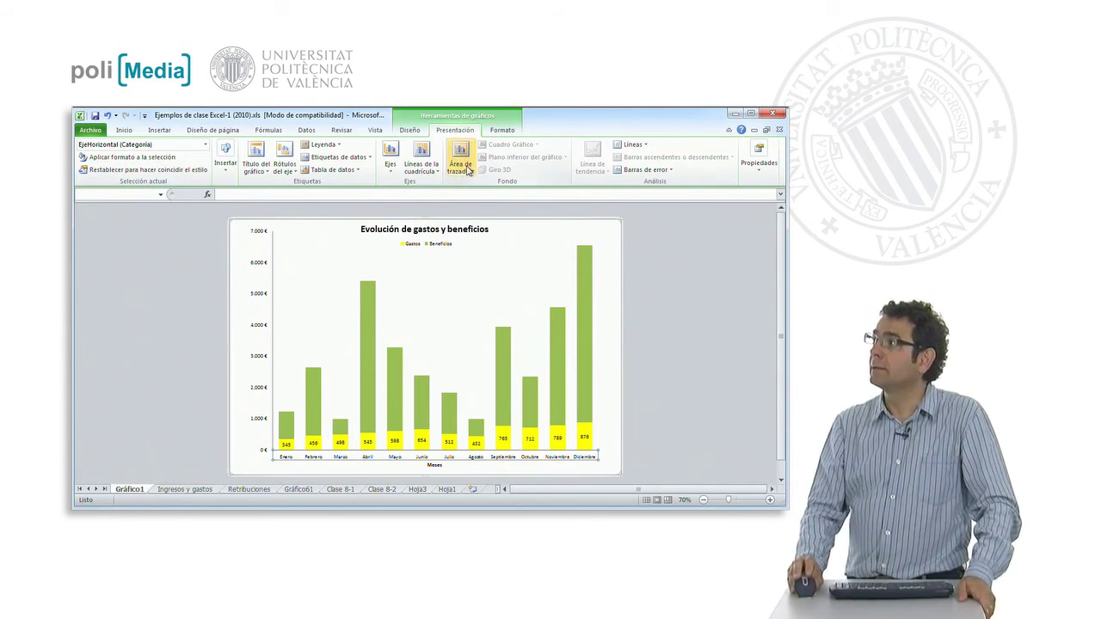
click(393, 175)
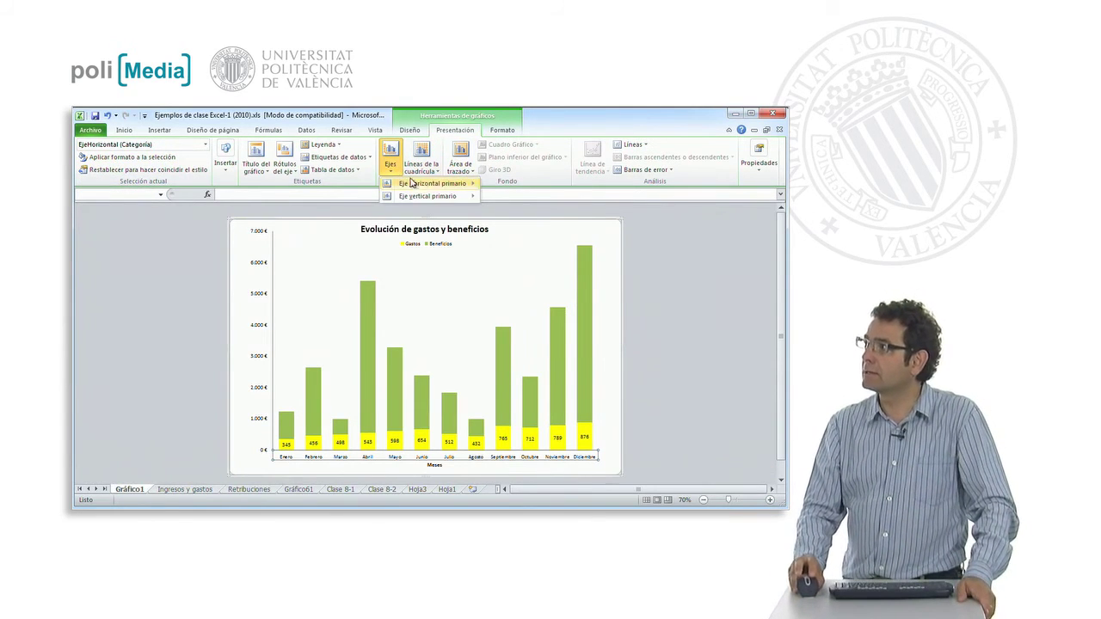
mouse_move(434, 185)
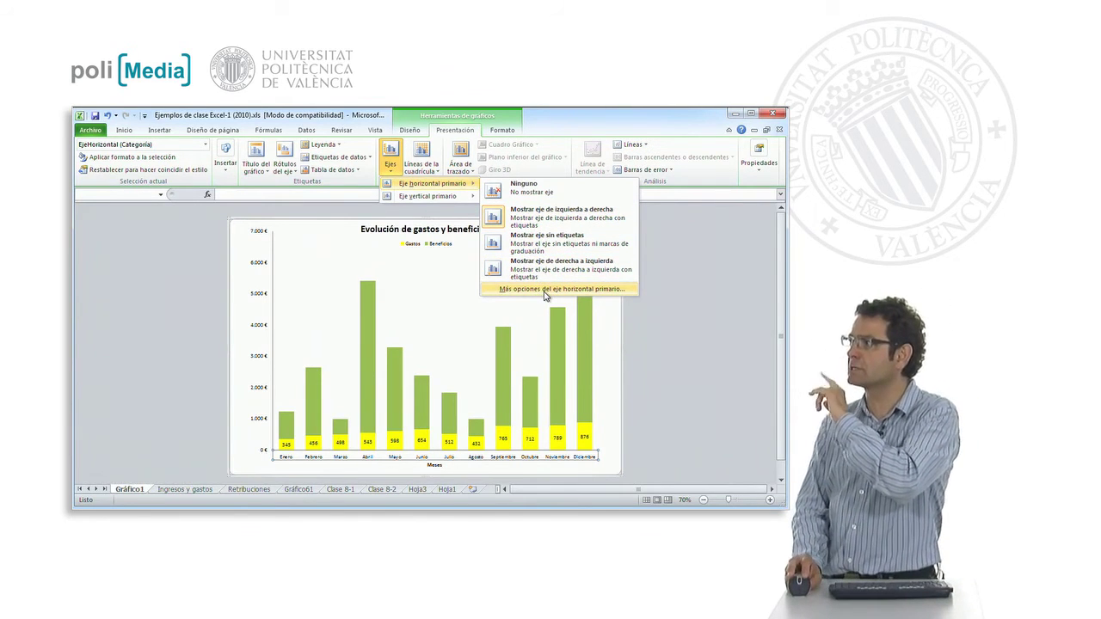
Step: Rotate the month labels to a custom Alineación angle of -75°
click(545, 289)
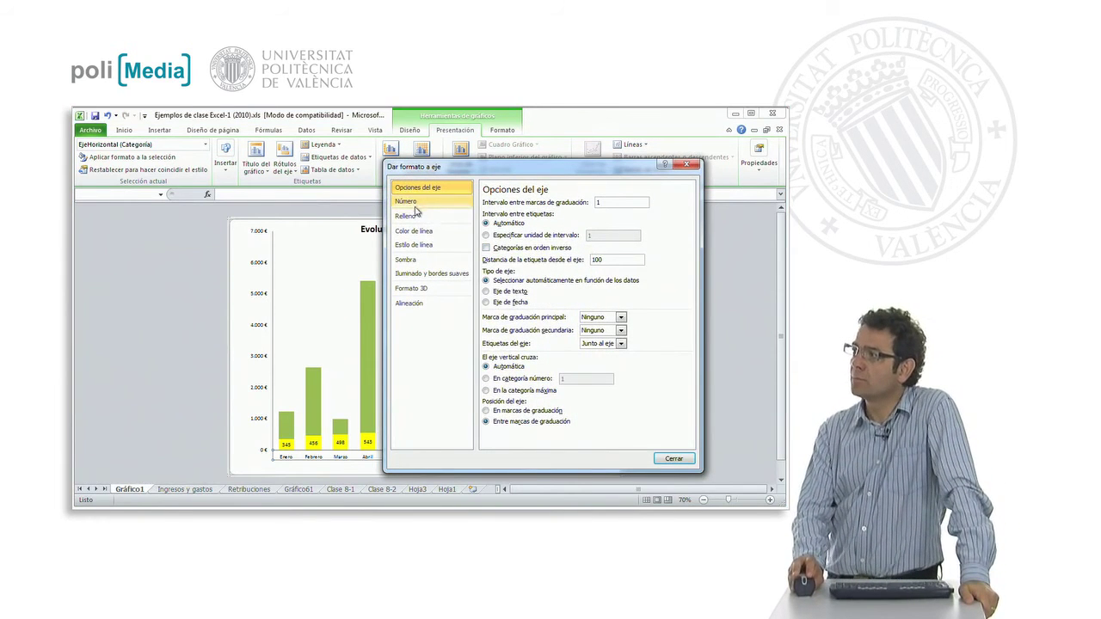
click(408, 307)
text(-7)
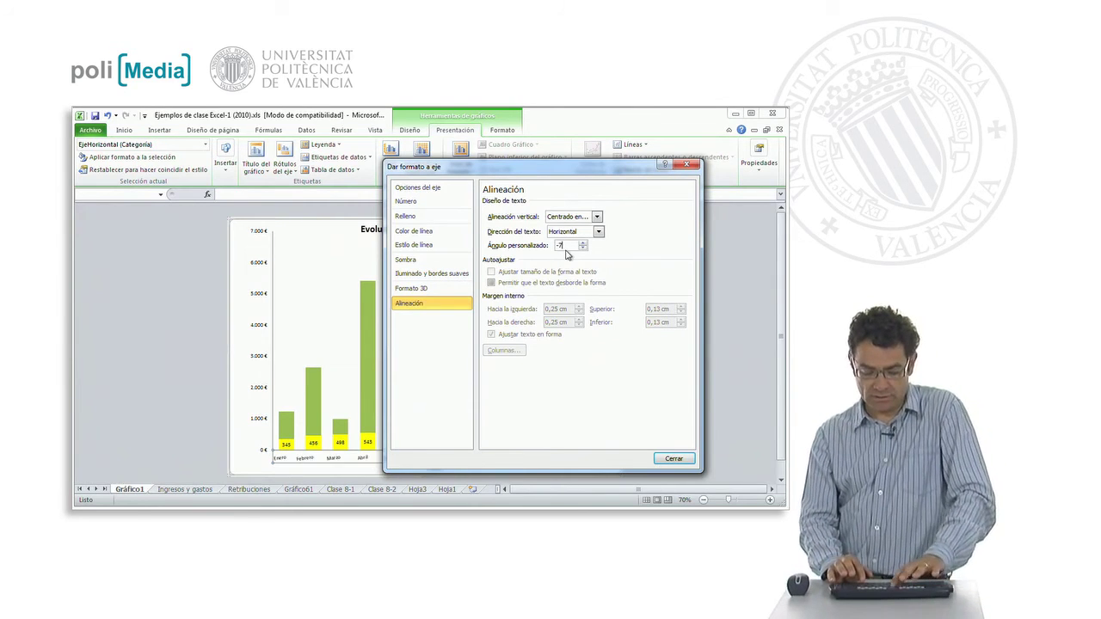
text(5)
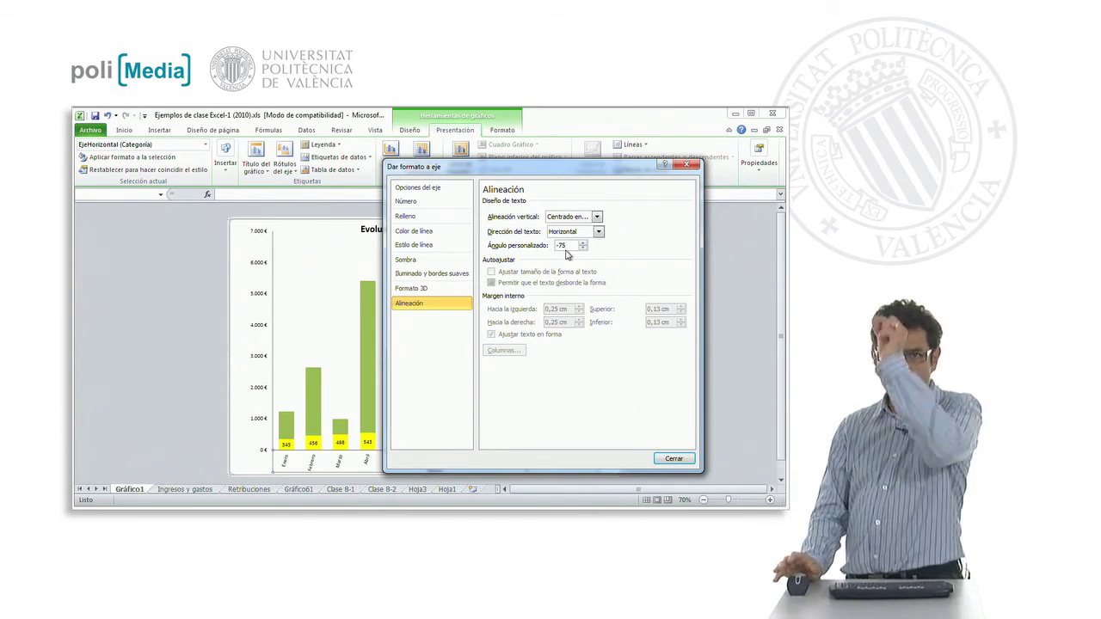
click(674, 458)
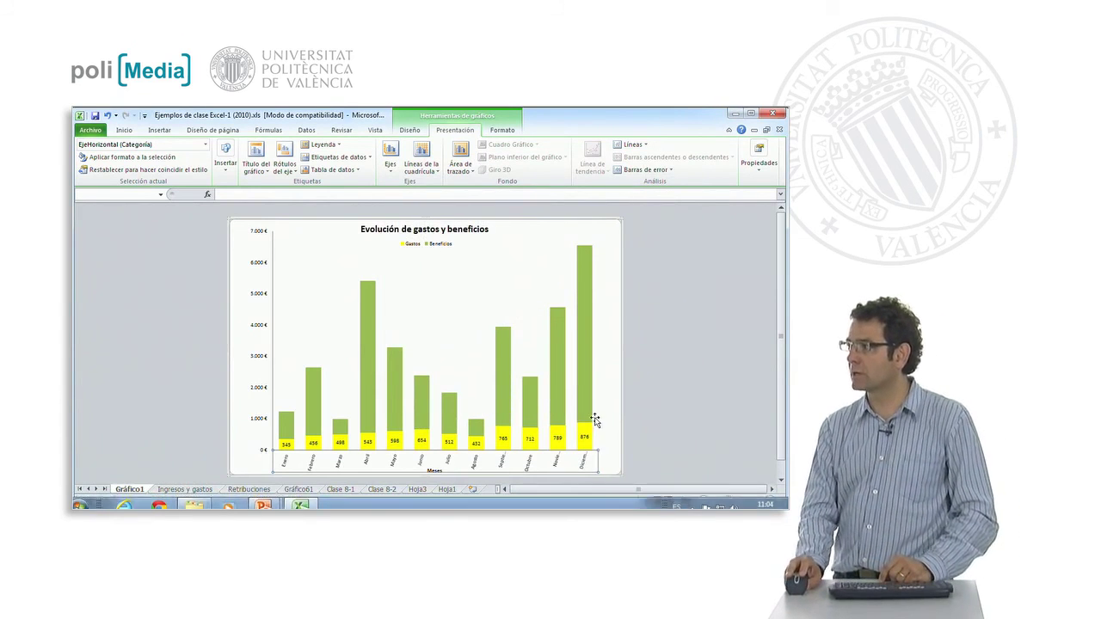